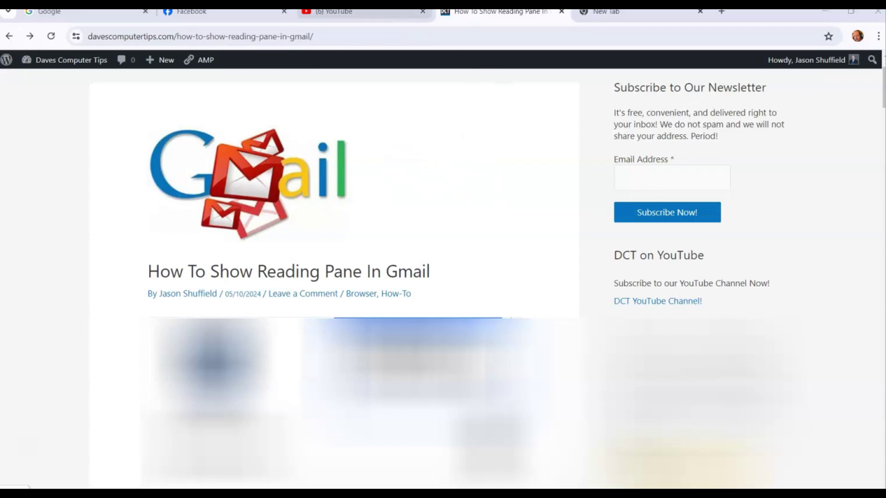
Open Gmail in a new tab, read the Giveaway email, then go back to the inbox.
{"action": "left_click", "coordinate": [625, 12]}
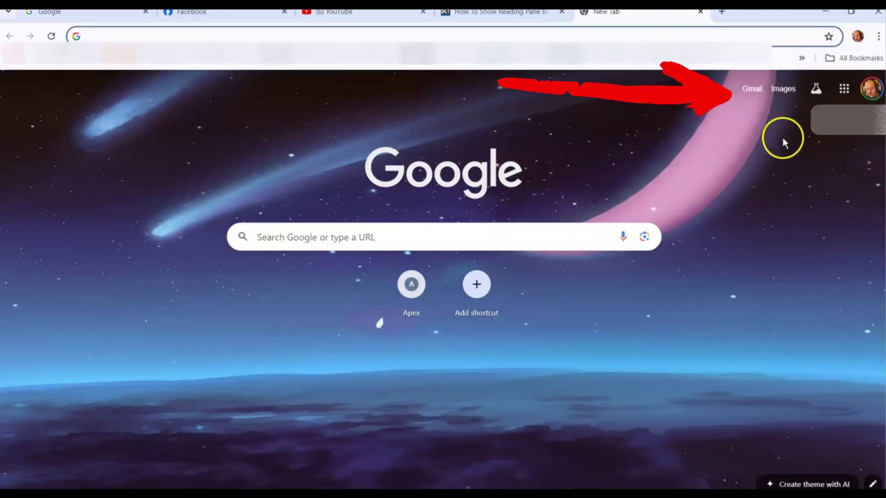
{"action": "left_click", "coordinate": [750, 92]}
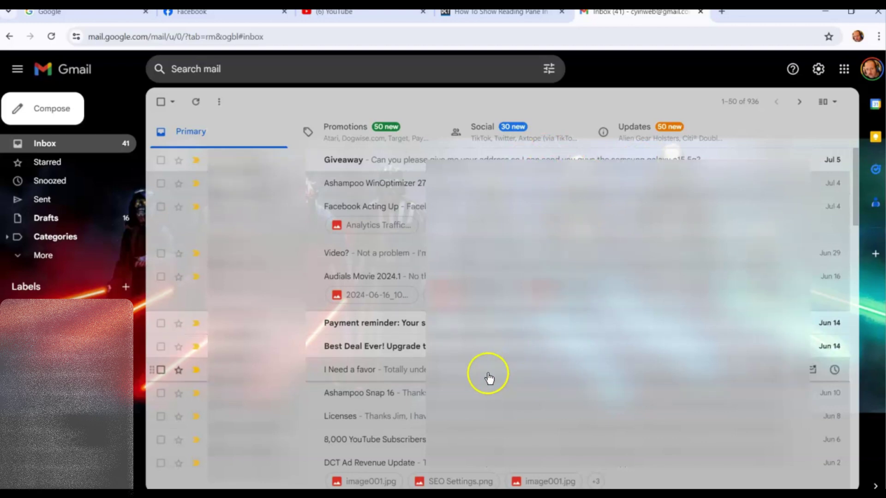
{"action": "left_click", "coordinate": [535, 162]}
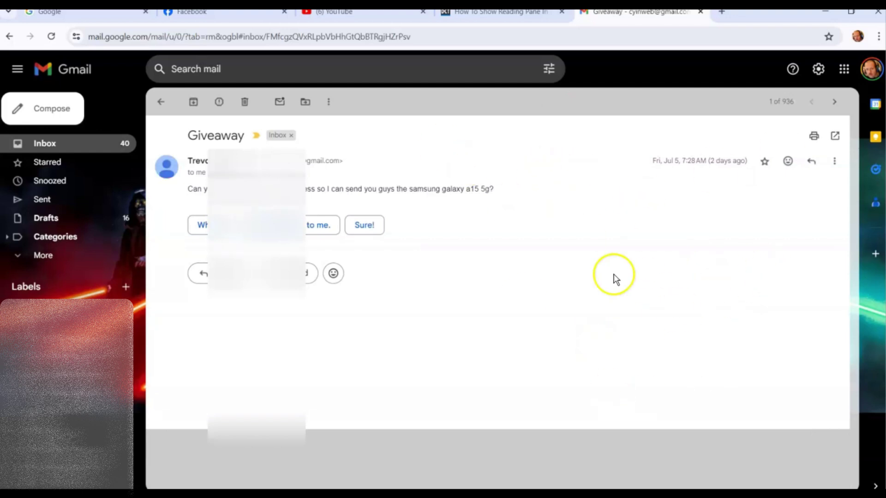
{"action": "left_click", "coordinate": [51, 146]}
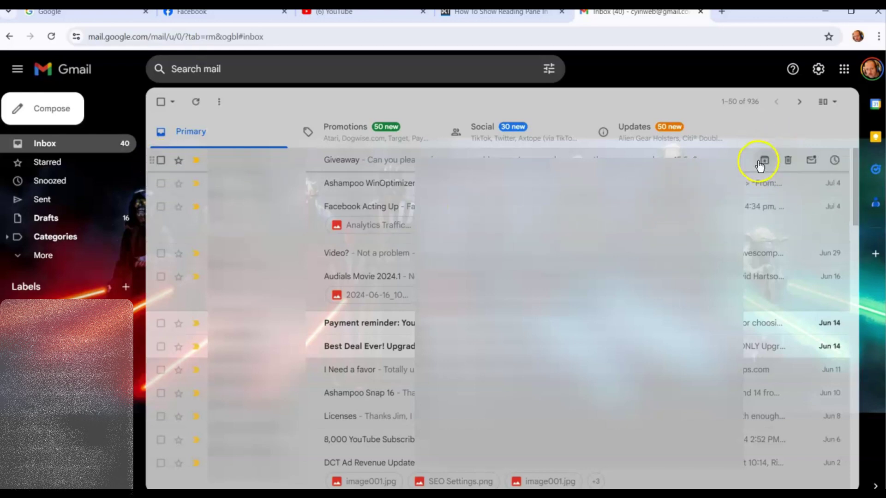
In quick settings, set the reading pane to Right of inbox and preview the Giveaway email.
{"action": "left_click", "coordinate": [818, 69]}
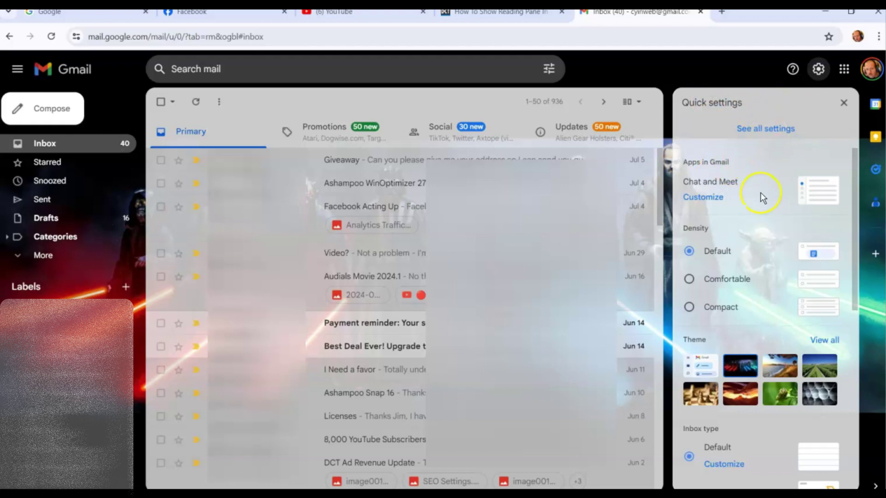
{"action": "scroll", "coordinate": [761, 192], "scroll_direction": "down", "scroll_amount": 1}
{"action": "scroll", "coordinate": [759, 193], "scroll_direction": "down", "scroll_amount": 1}
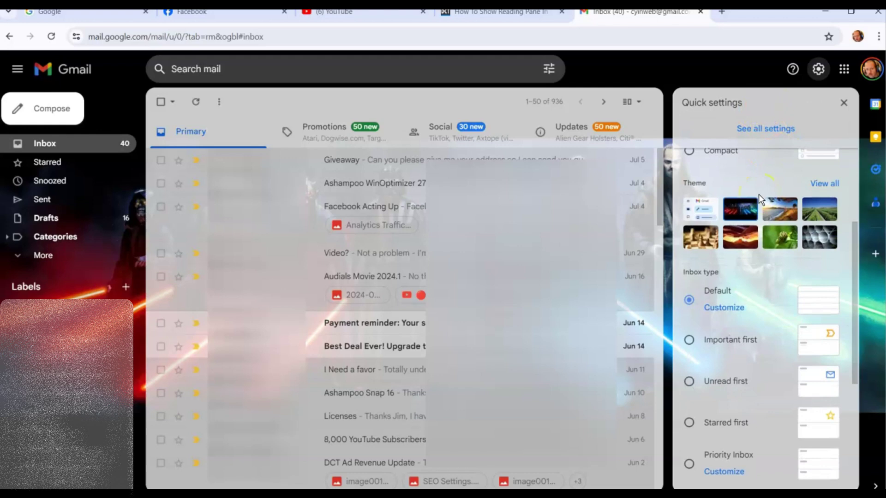
{"action": "scroll", "coordinate": [758, 195], "scroll_direction": "down", "scroll_amount": 1}
{"action": "scroll", "coordinate": [759, 194], "scroll_direction": "down", "scroll_amount": 1}
{"action": "scroll", "coordinate": [759, 195], "scroll_direction": "down", "scroll_amount": 1}
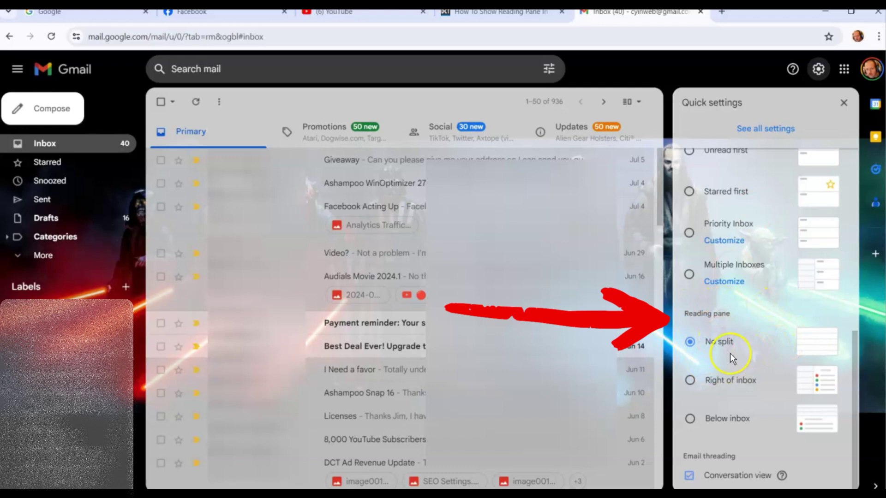
{"action": "left_click", "coordinate": [690, 381]}
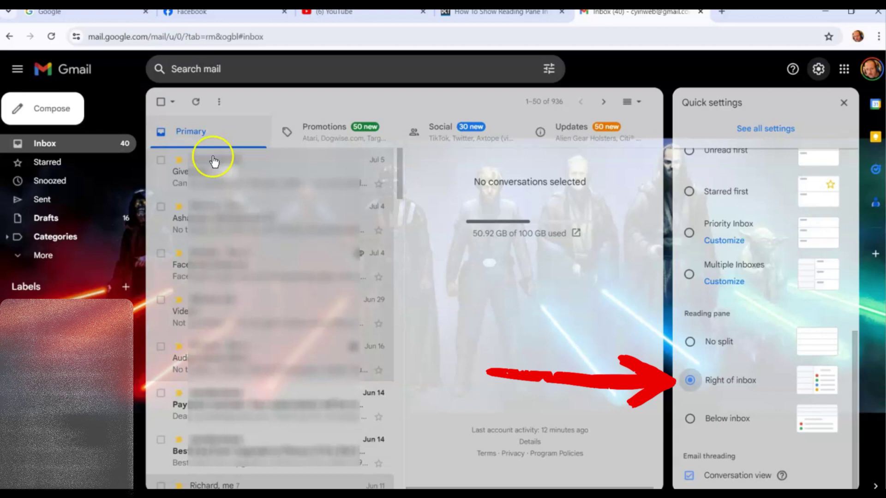
{"action": "left_click", "coordinate": [241, 172]}
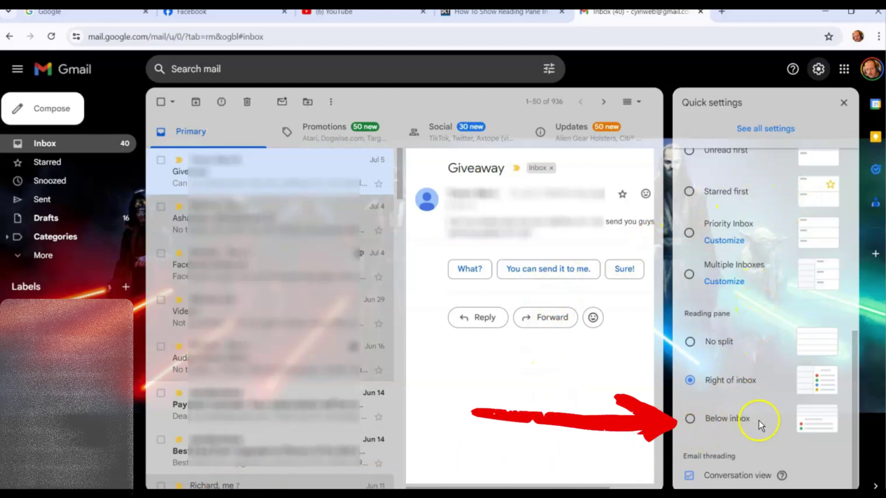
Try the Below inbox and Right of inbox reading pane layouts, then choose No split.
{"action": "left_click", "coordinate": [691, 420]}
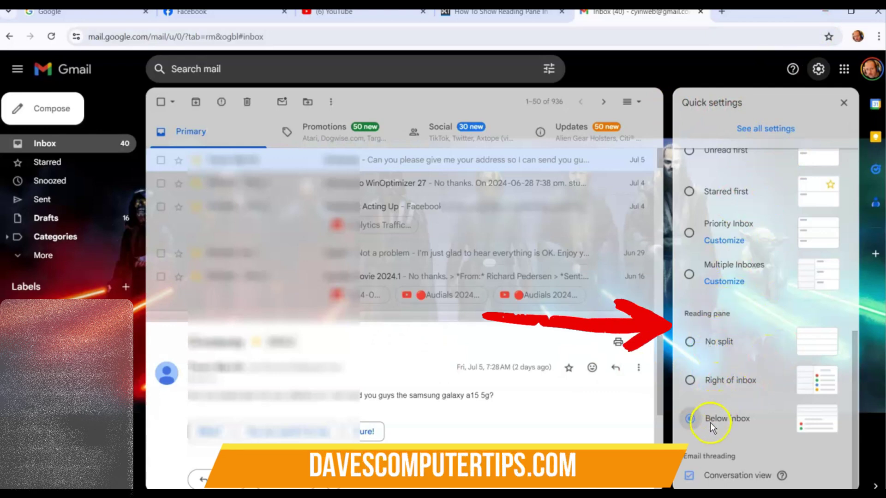
{"action": "left_click", "coordinate": [691, 379]}
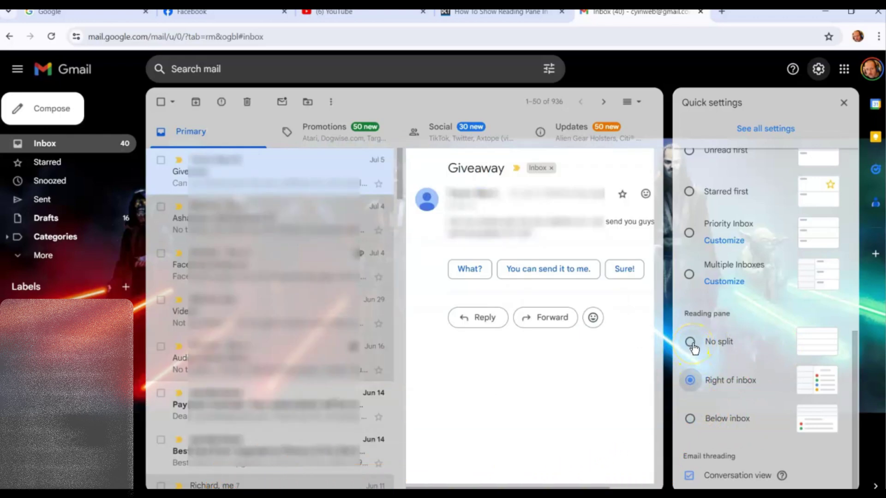
{"action": "left_click", "coordinate": [691, 342]}
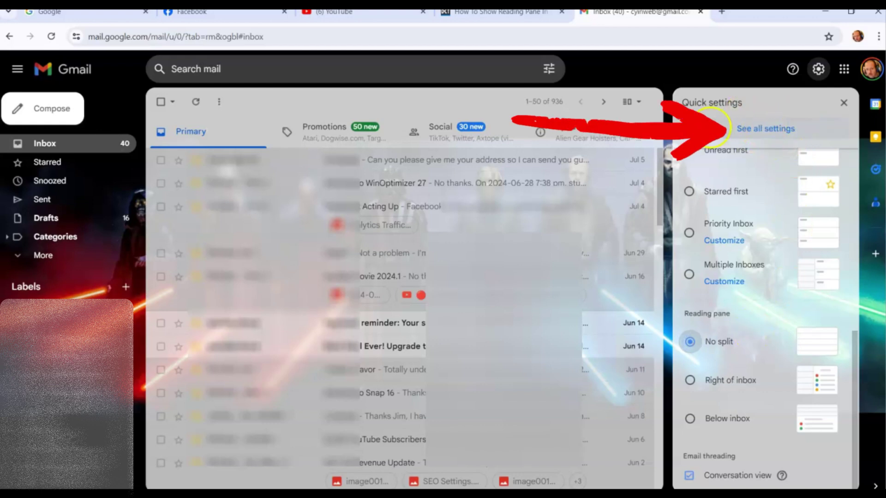
In the full Inbox settings, set the reading pane position to Right of inbox.
{"action": "left_click", "coordinate": [763, 127]}
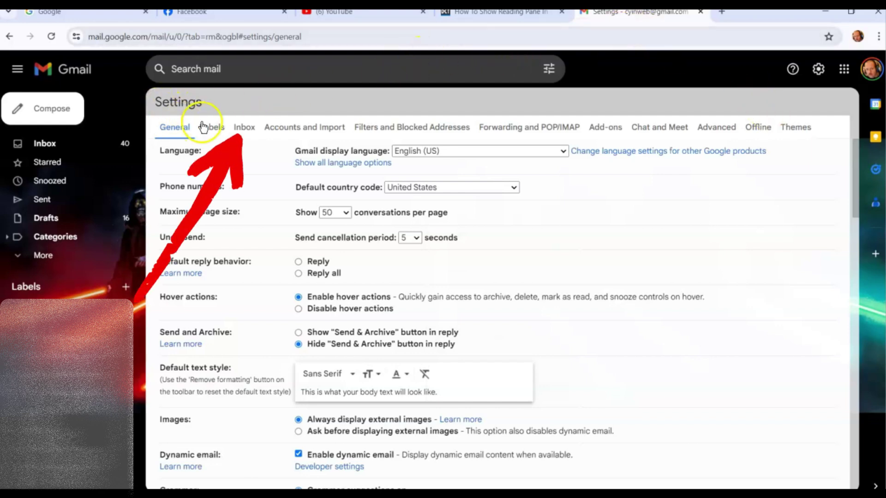
{"action": "left_click", "coordinate": [247, 129]}
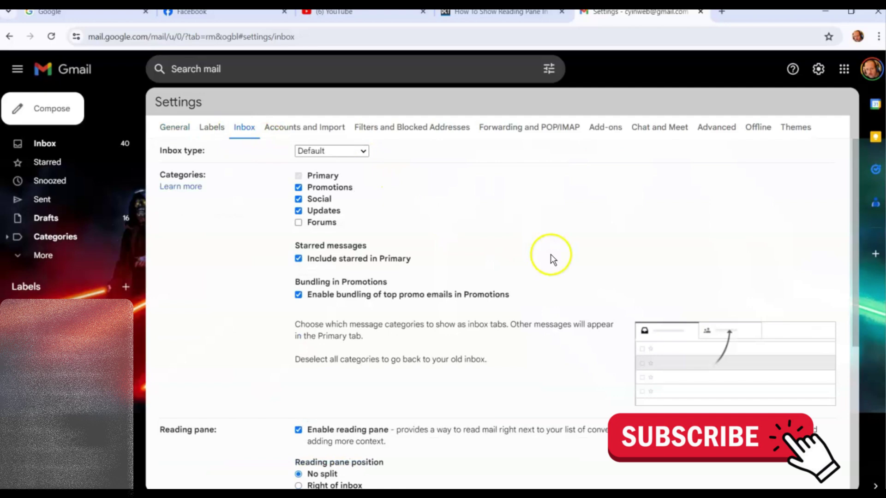
{"action": "scroll", "coordinate": [463, 246], "scroll_direction": "down", "scroll_amount": 1}
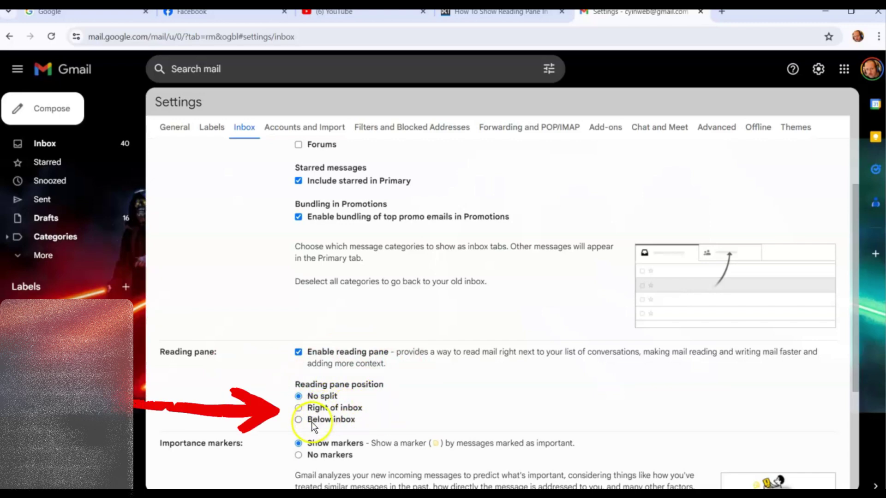
{"action": "left_click", "coordinate": [298, 408]}
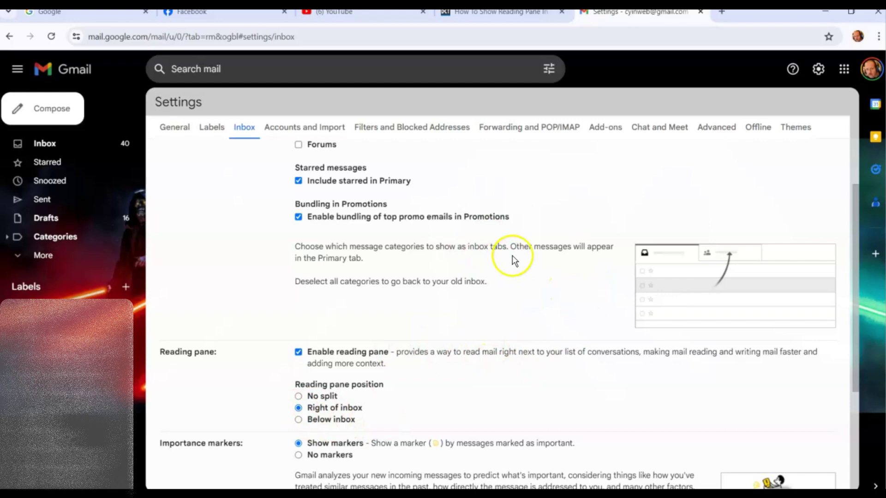
{"action": "scroll", "coordinate": [512, 258], "scroll_direction": "down", "scroll_amount": 2}
{"action": "scroll", "coordinate": [513, 256], "scroll_direction": "down", "scroll_amount": 2}
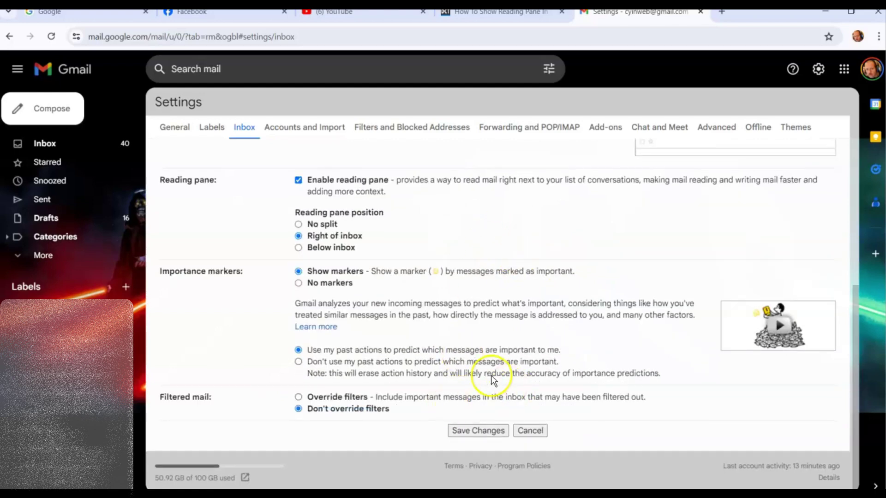
{"action": "scroll", "coordinate": [493, 377], "scroll_direction": "up", "scroll_amount": 2}
{"action": "scroll", "coordinate": [492, 381], "scroll_direction": "down", "scroll_amount": 2}
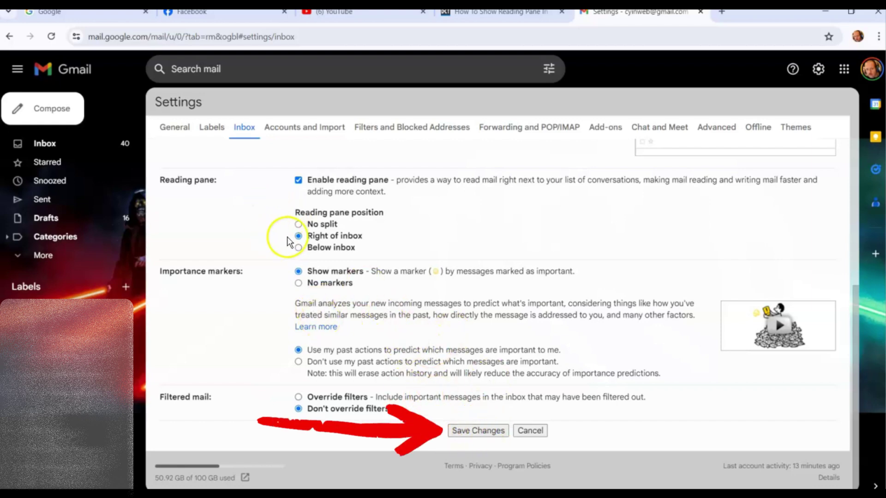
Save the Right of inbox reading pane setting and preview the Giveaway email beside the list.
{"action": "left_click", "coordinate": [462, 432]}
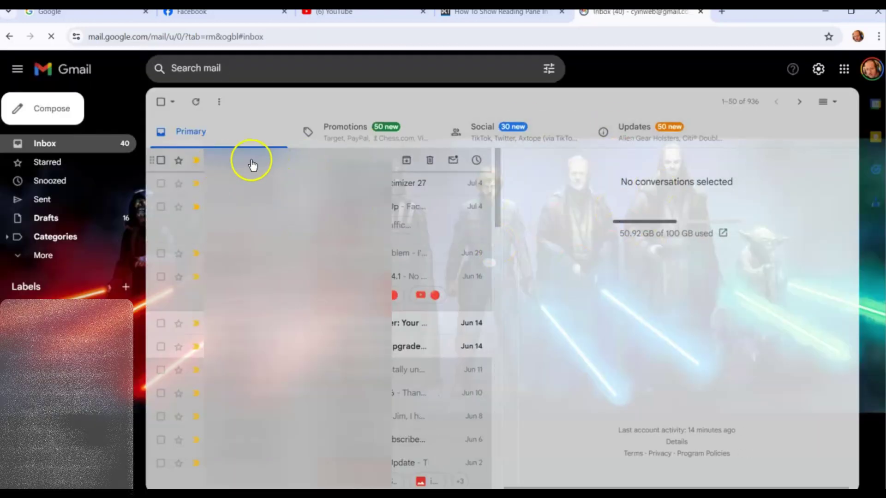
{"action": "left_click", "coordinate": [254, 162]}
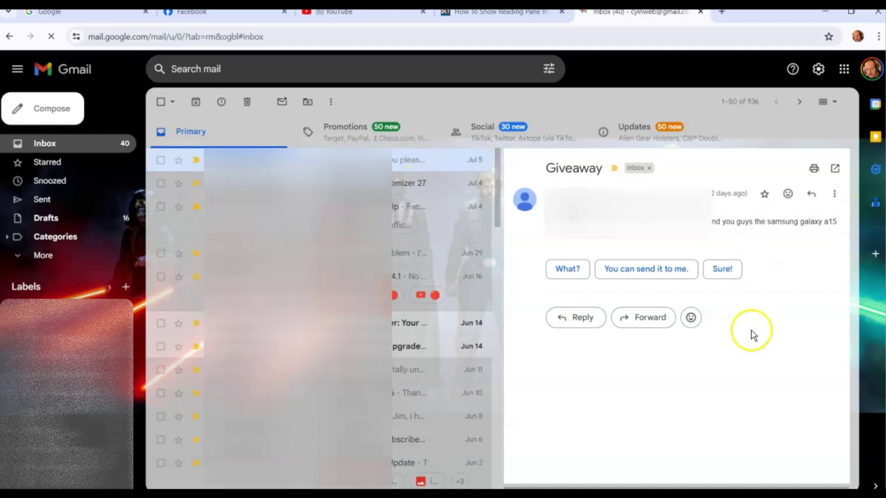